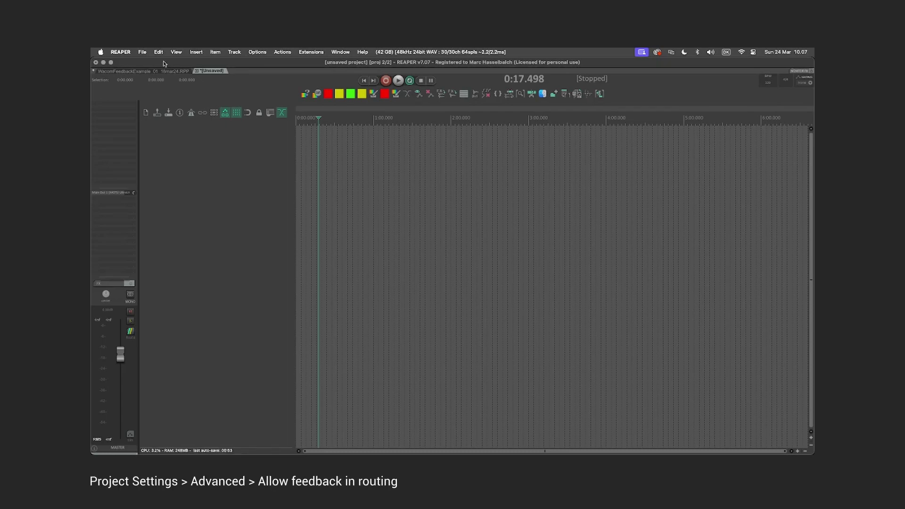
Step: Open the advanced project settings and allow feedback in routing for the project
{"action": "left_click", "coordinate": [142, 52]}
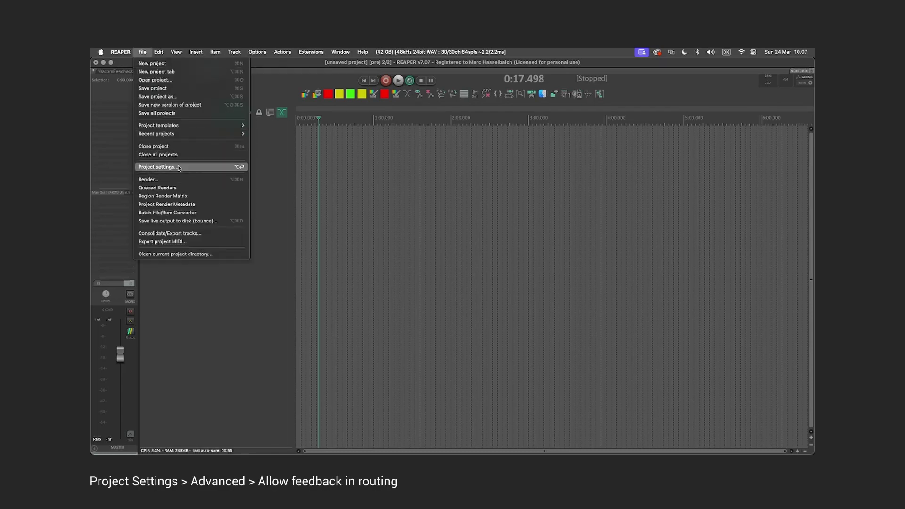
{"action": "left_click", "coordinate": [179, 168]}
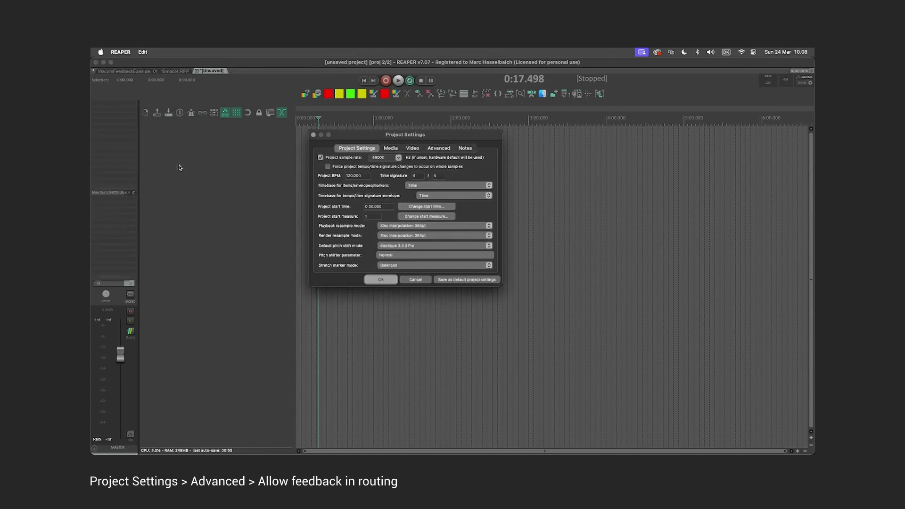
{"action": "left_click", "coordinate": [438, 148]}
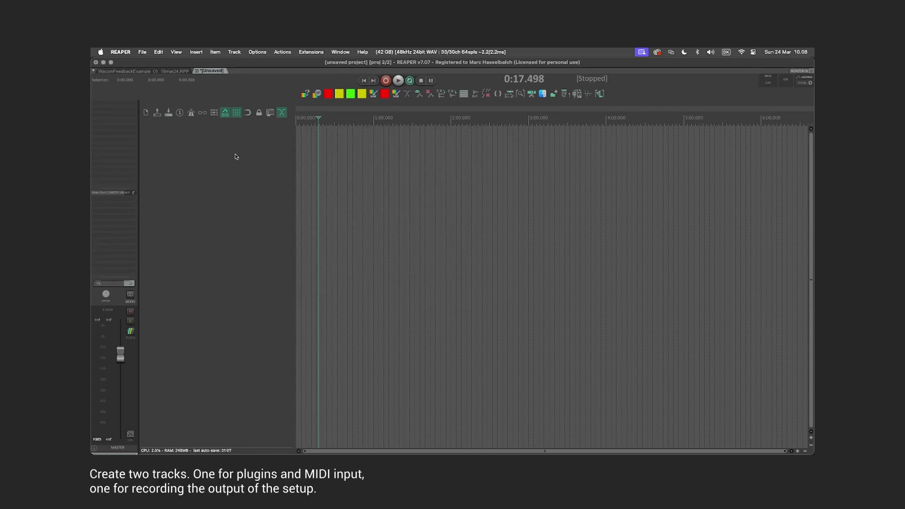
Step: Add two tracks named FX_Track and Record_Track, and arm both for recording with record monitoring on
{"action": "key", "text": "super+t"}
{"action": "key", "text": "super+t"}
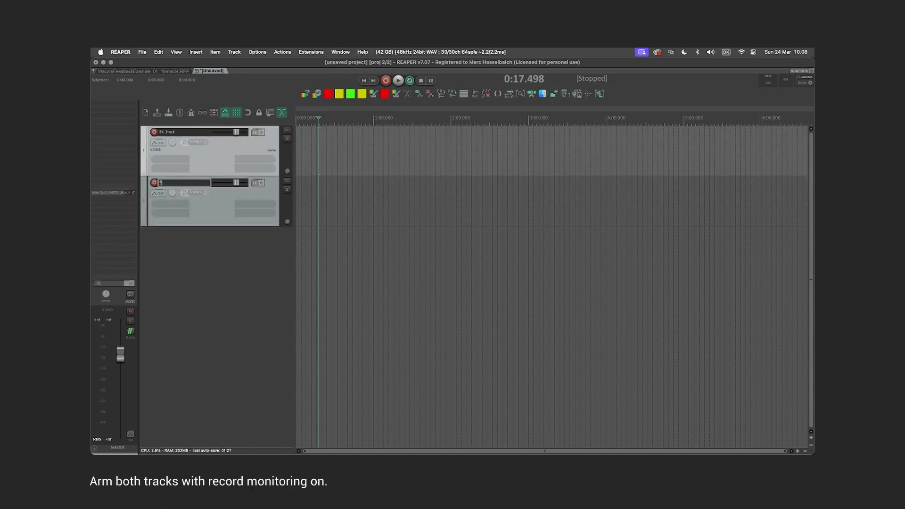
{"action": "key", "text": "super+a"}
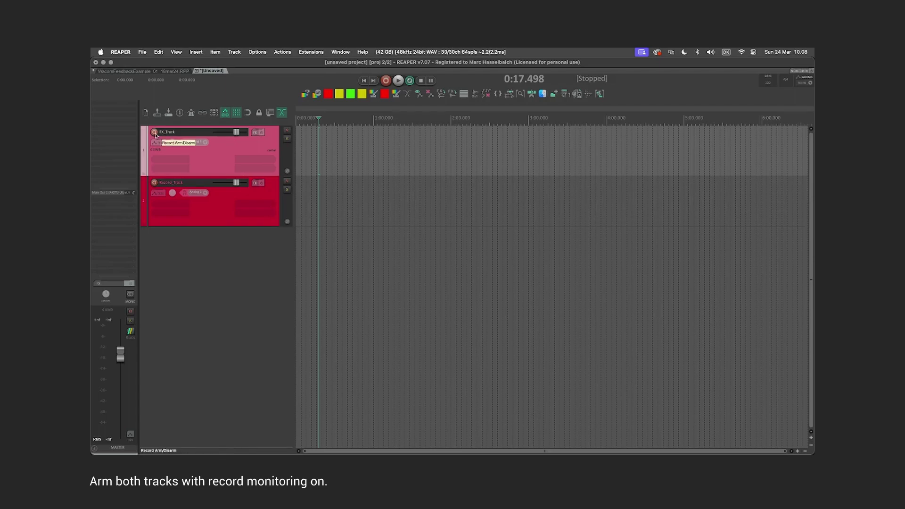
{"action": "left_click", "coordinate": [154, 132]}
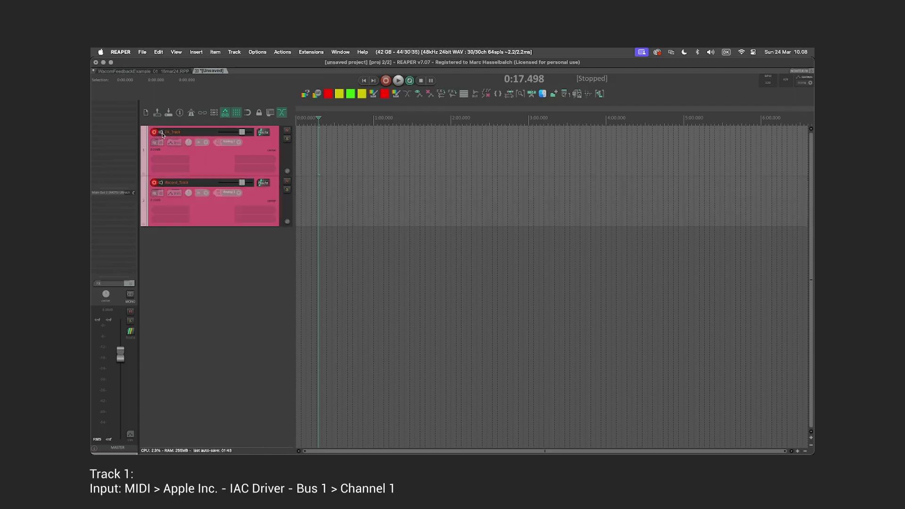
Step: Set FX_Track's input to MIDI from Apple Inc. - IAC Driver - Bus 1, Channel 1
{"action": "left_click", "coordinate": [218, 147]}
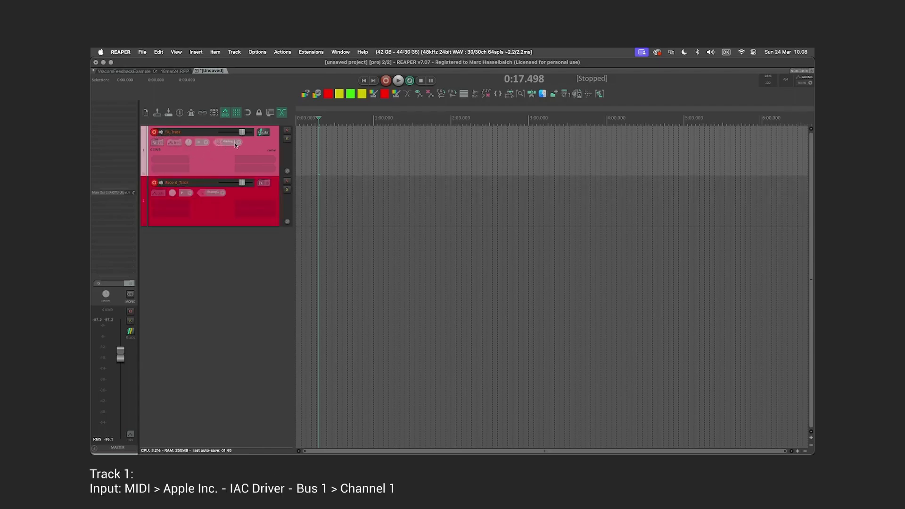
{"action": "left_click", "coordinate": [235, 145]}
{"action": "mouse_move", "coordinate": [252, 166]}
{"action": "mouse_move", "coordinate": [309, 167]}
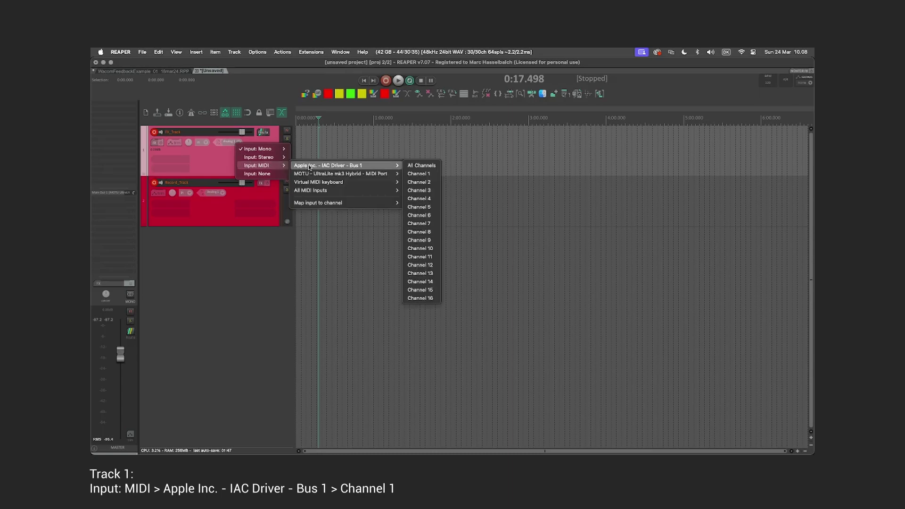
{"action": "left_click", "coordinate": [417, 174]}
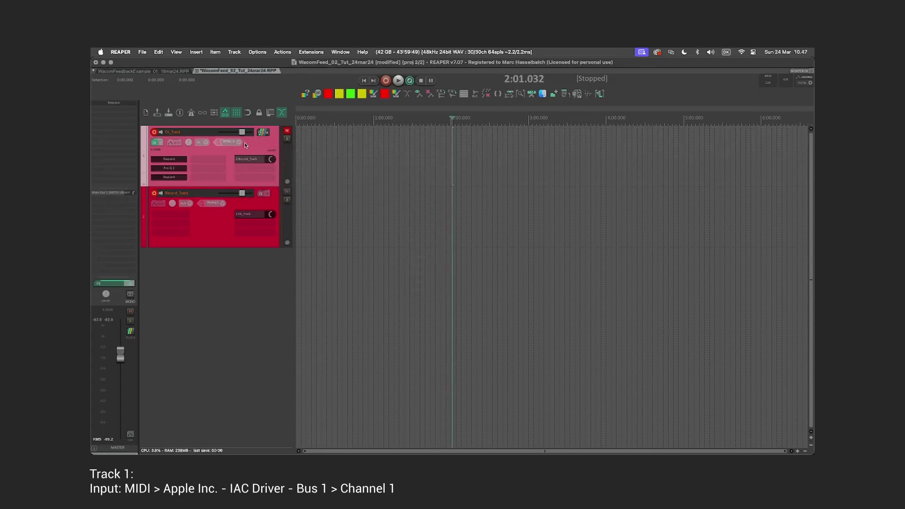
Step: Disable FX_Track's send to the master channel in its routing settings
{"action": "left_click", "coordinate": [263, 132]}
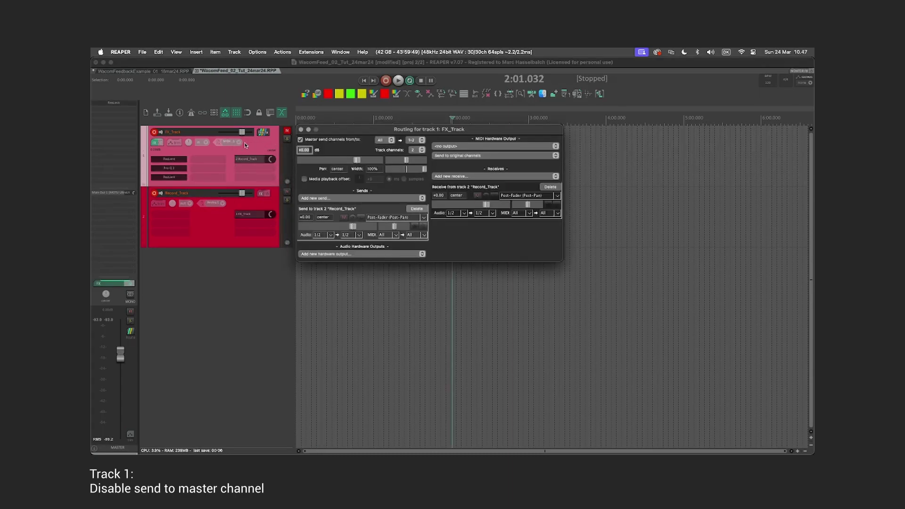
{"action": "left_click", "coordinate": [300, 140]}
{"action": "left_click", "coordinate": [300, 129]}
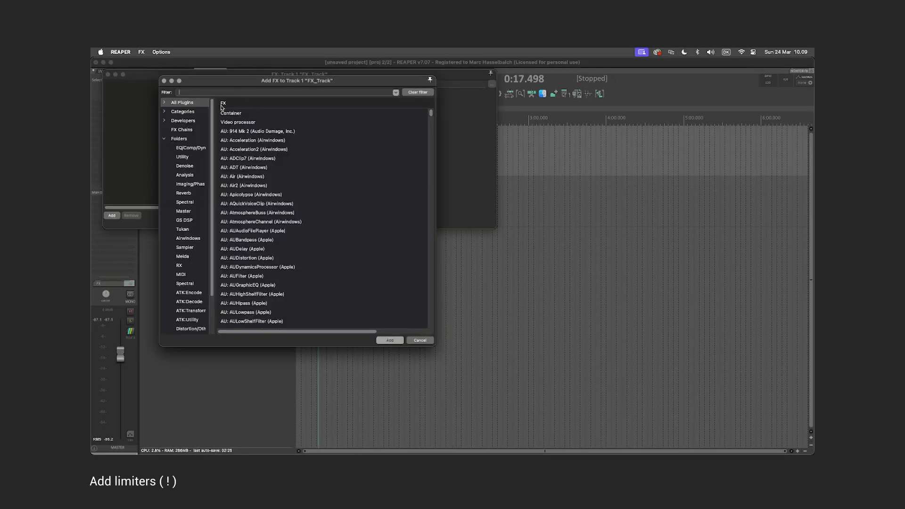
Step: Add the ReaLimit (Cockos) limiter to FX_Track and lower its threshold to -3.00 dB
{"action": "type", "text": "realimit"}
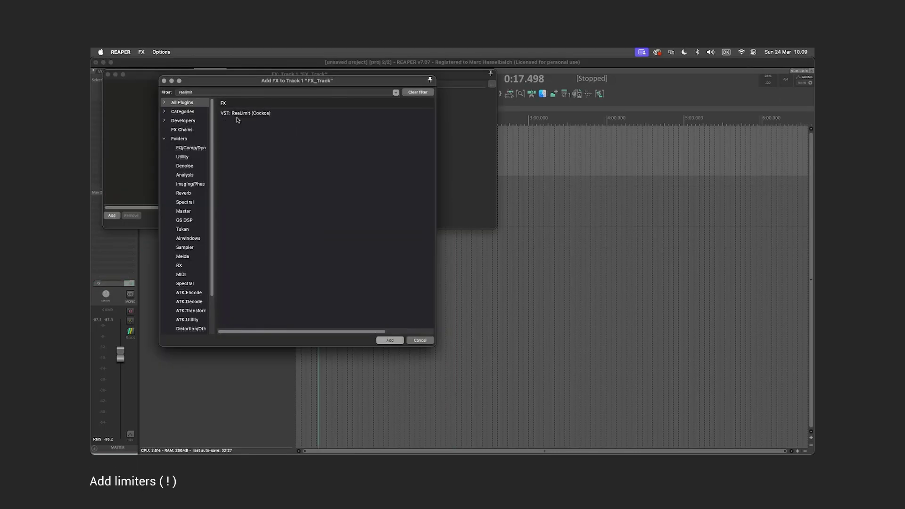
{"action": "double_click", "coordinate": [239, 115]}
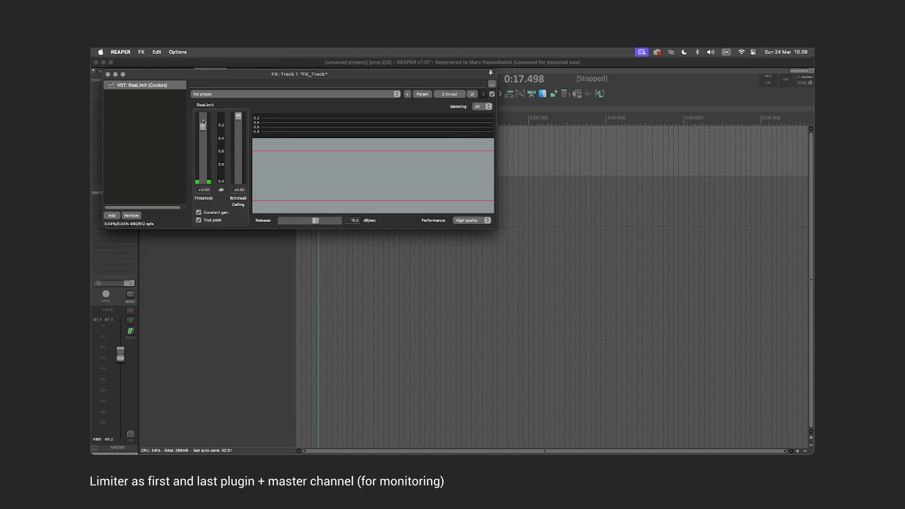
{"action": "left_click_drag", "start_coordinate": [203, 127], "coordinate": [204, 131]}
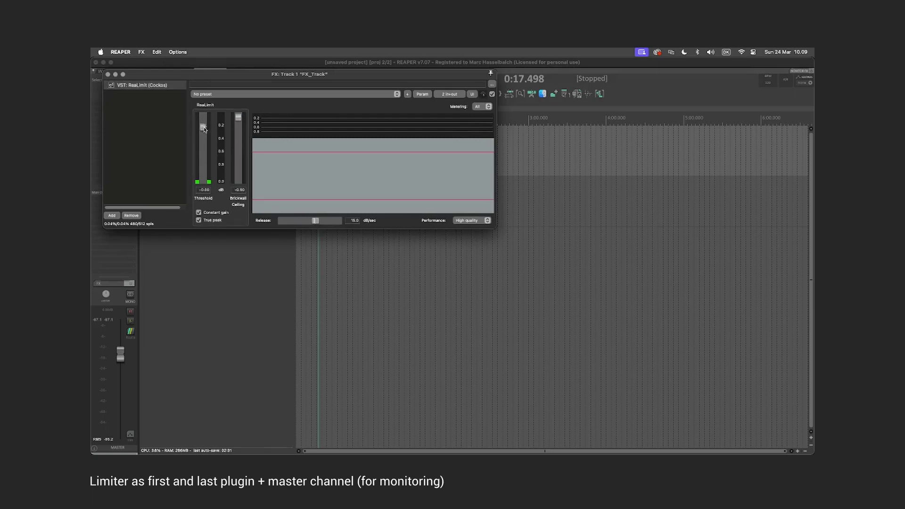
Step: Duplicate ReaLimit in FX_Track's effects chain and copy the limiter to the master channel
{"action": "left_click", "coordinate": [137, 88]}
{"action": "key", "text": "super+c"}
{"action": "key", "text": "super+v"}
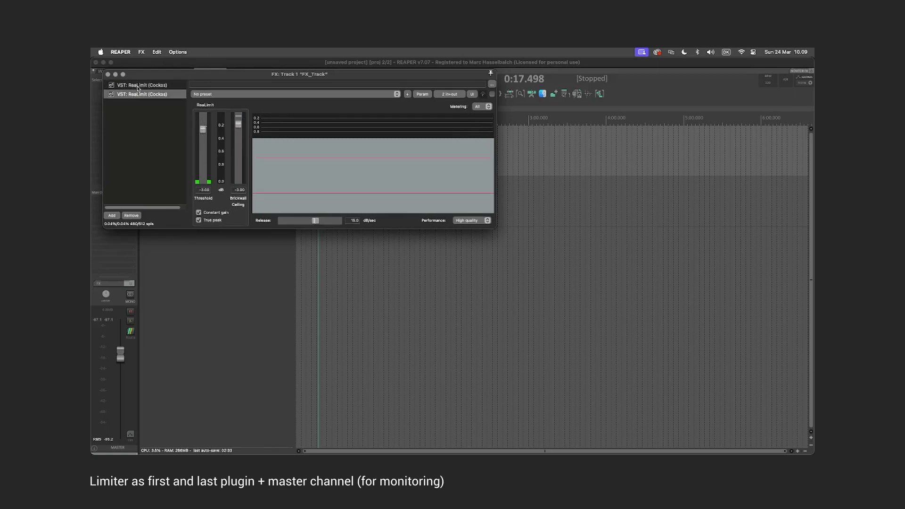
{"action": "left_click_drag", "start_coordinate": [147, 79], "coordinate": [235, 81]}
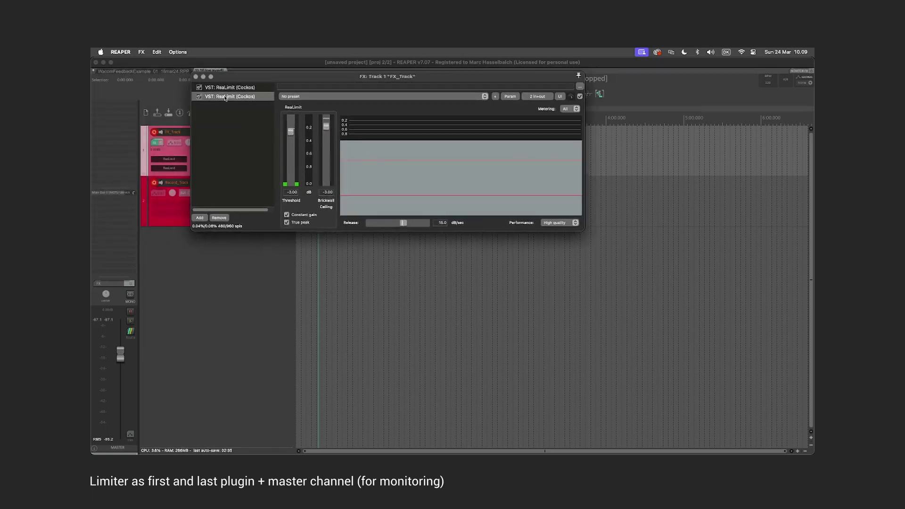
{"action": "left_click_drag", "start_coordinate": [119, 122], "coordinate": [120, 122]}
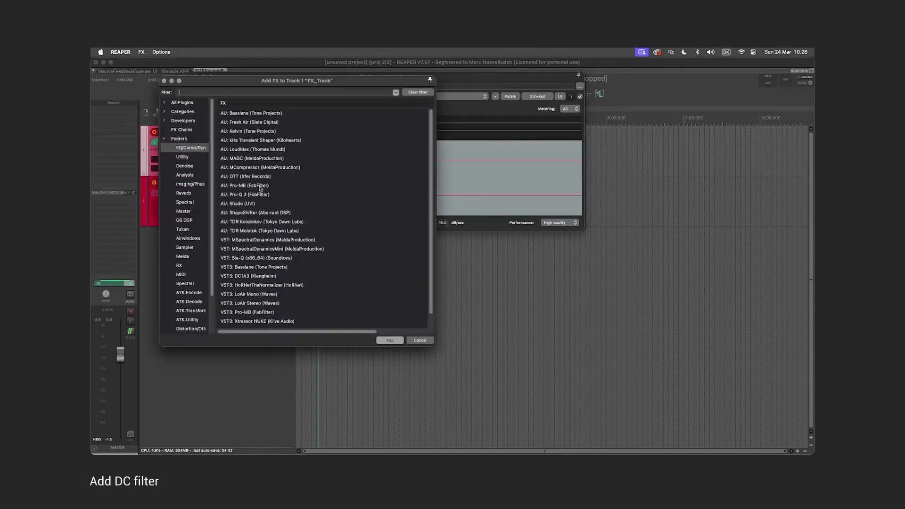
Step: Add FabFilter Pro-Q 3 between FX_Track's two limiters and adjust its low-cut band at 20 Hz as a DC filter
{"action": "double_click", "coordinate": [259, 194]}
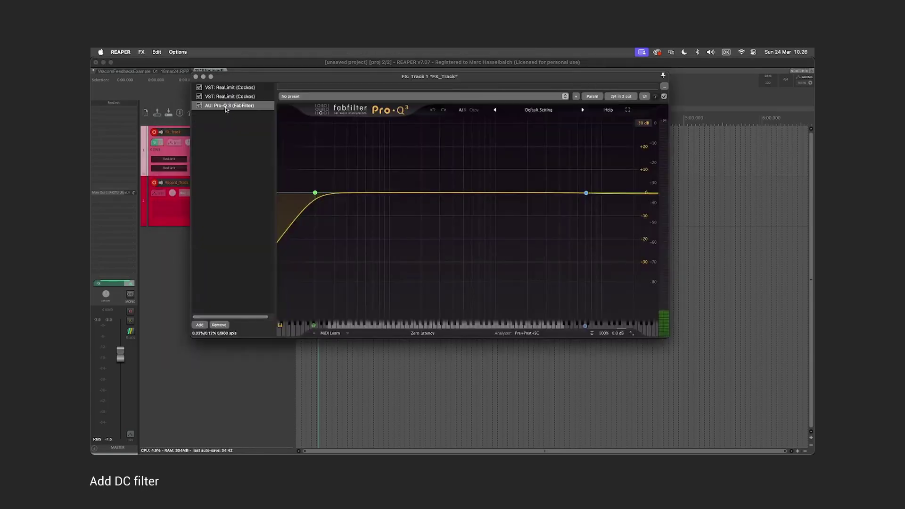
{"action": "left_click_drag", "start_coordinate": [225, 108], "coordinate": [226, 98]}
{"action": "left_click", "coordinate": [314, 193]}
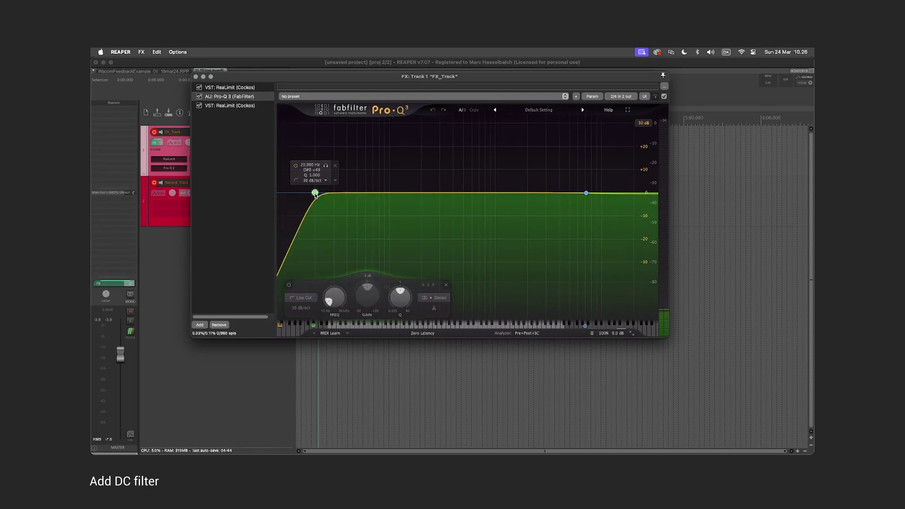
{"action": "scroll", "coordinate": [316, 194], "scroll_direction": "up", "scroll_amount": 3}
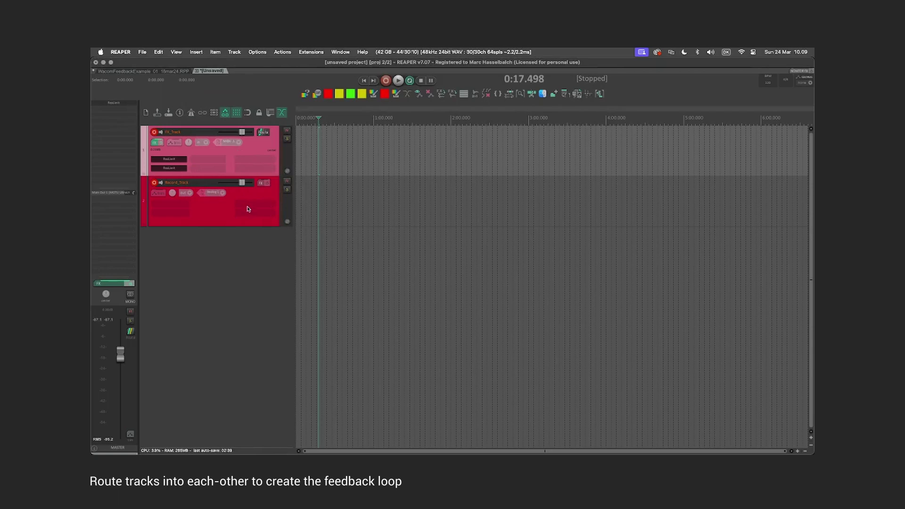
Step: Route FX_Track and Record_Track into each other to form a feedback loop, and mute FX_Track
{"action": "left_click", "coordinate": [263, 132]}
{"action": "left_click", "coordinate": [268, 106]}
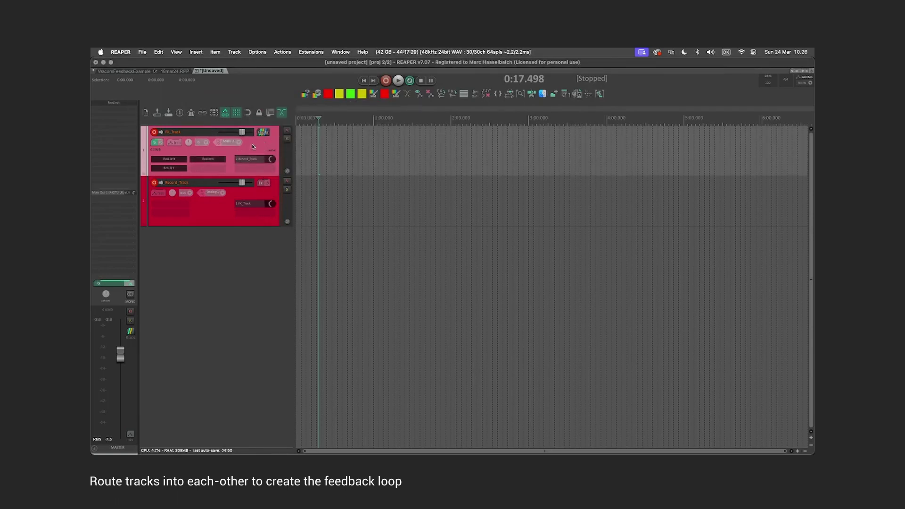
{"action": "left_click_drag", "start_coordinate": [242, 132], "coordinate": [242, 135]}
{"action": "left_click", "coordinate": [287, 130]}
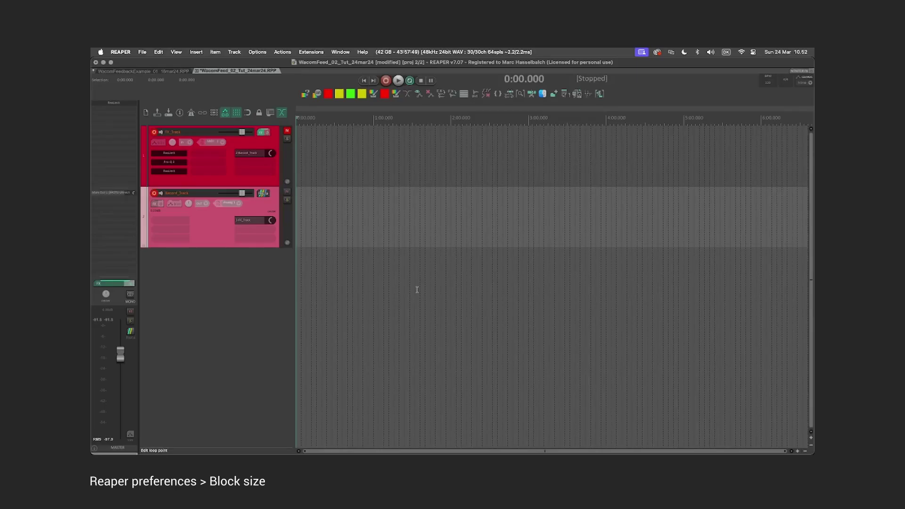
Step: Open the audio device preferences and select the requested block size value
{"action": "key", "text": "super+comma"}
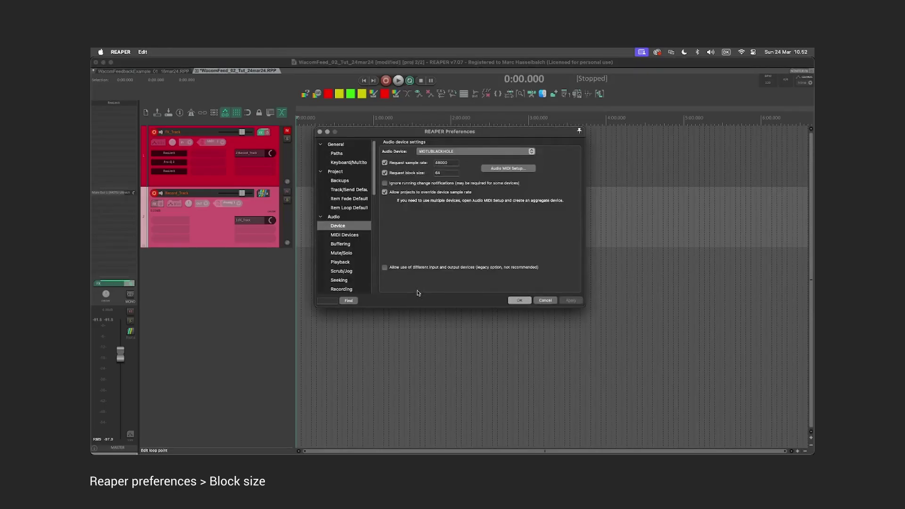
{"action": "double_click", "coordinate": [437, 173]}
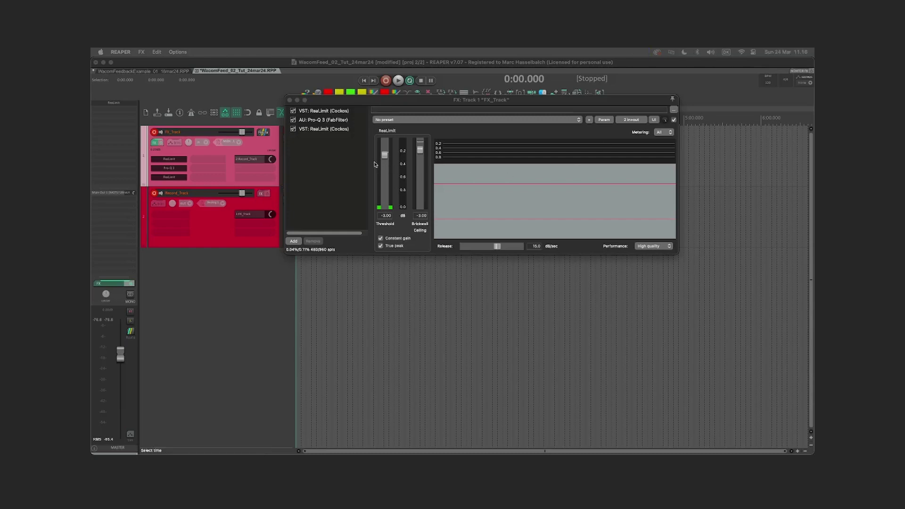
Step: Search the plugins for "gain" and add AU: BC Gain 3 (Stereo) to FX_Track before the last limiter
{"action": "double_click", "coordinate": [341, 167]}
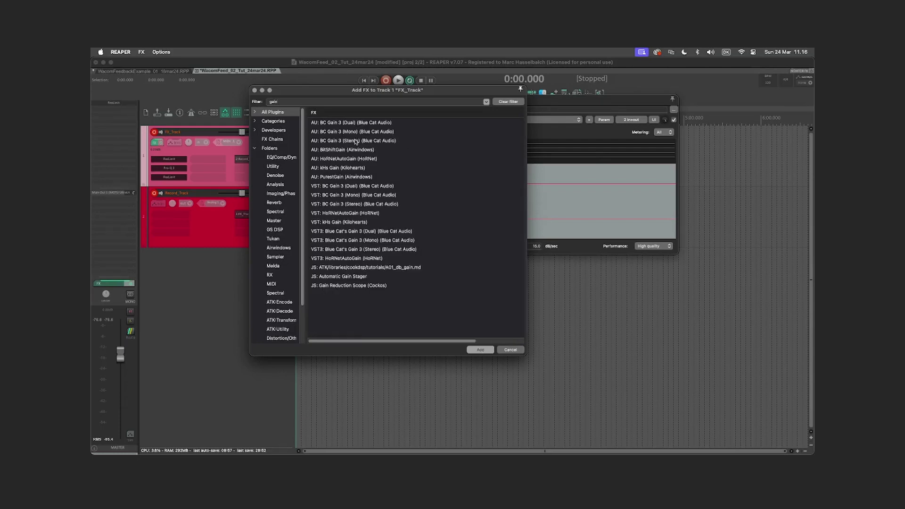
{"action": "left_click", "coordinate": [355, 140]}
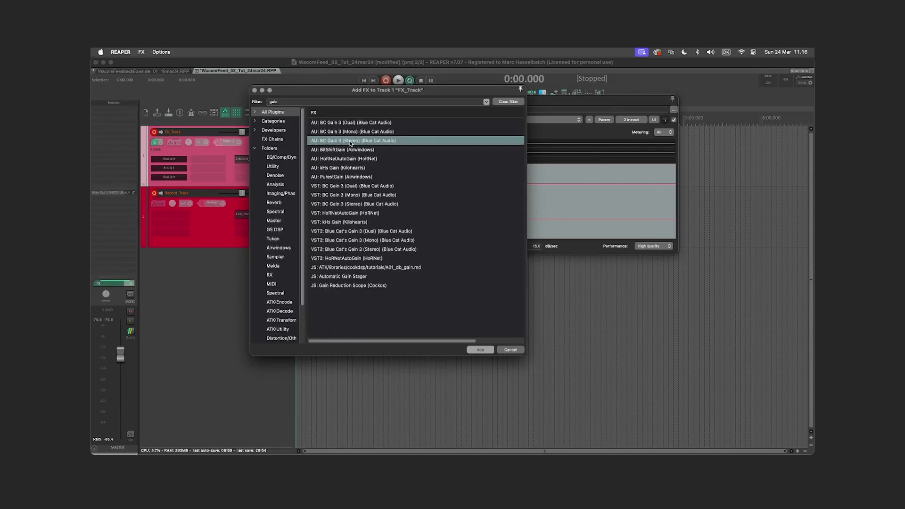
{"action": "double_click", "coordinate": [350, 141]}
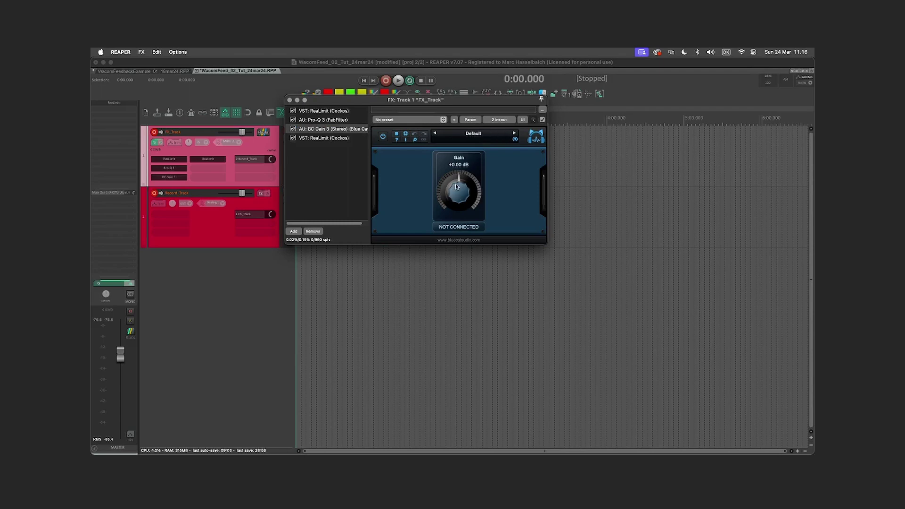
Step: Link BC Gain 3's Gain parameter to a MIDI CC
{"action": "left_click", "coordinate": [471, 120]}
{"action": "mouse_move", "coordinate": [519, 162]}
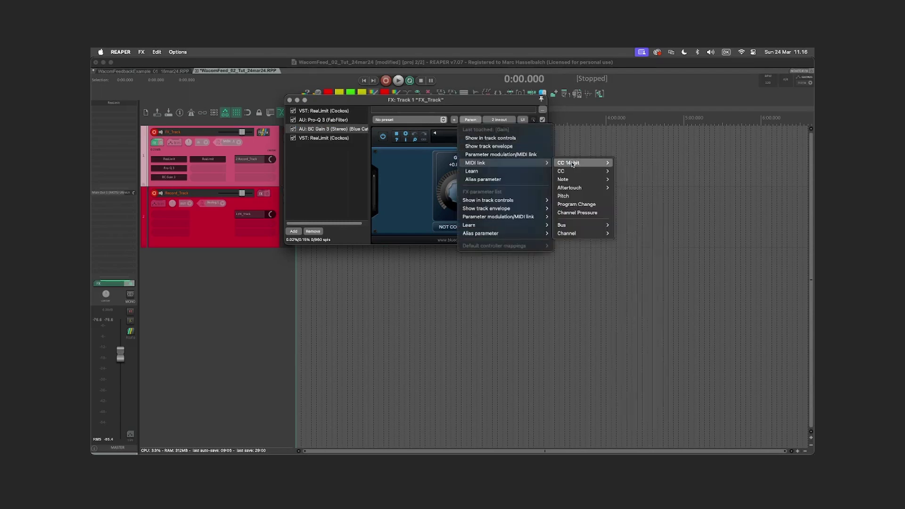
{"action": "mouse_move", "coordinate": [573, 171]}
{"action": "left_click", "coordinate": [664, 306]}
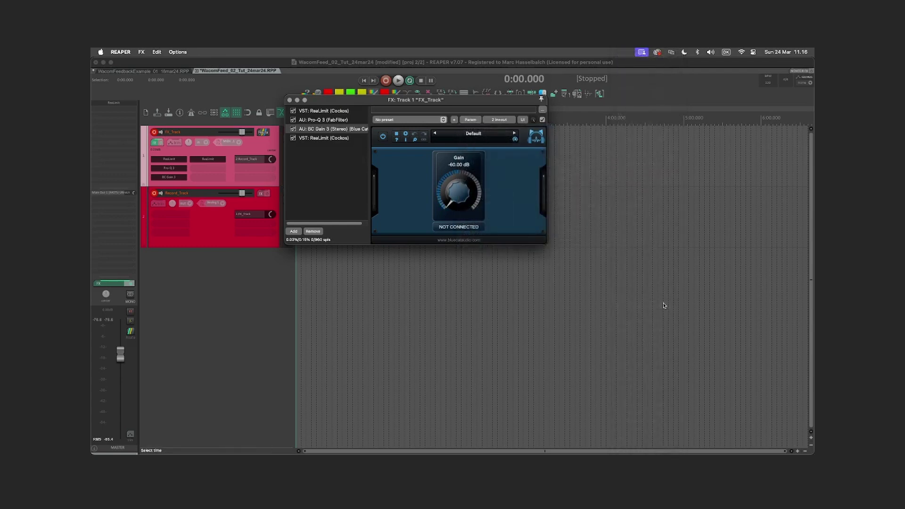
Step: Adjust the modulation scale of BC Gain 3's MIDI-linked Gain in its parameter modulation settings
{"action": "scroll", "coordinate": [465, 186], "scroll_direction": "up", "scroll_amount": 3}
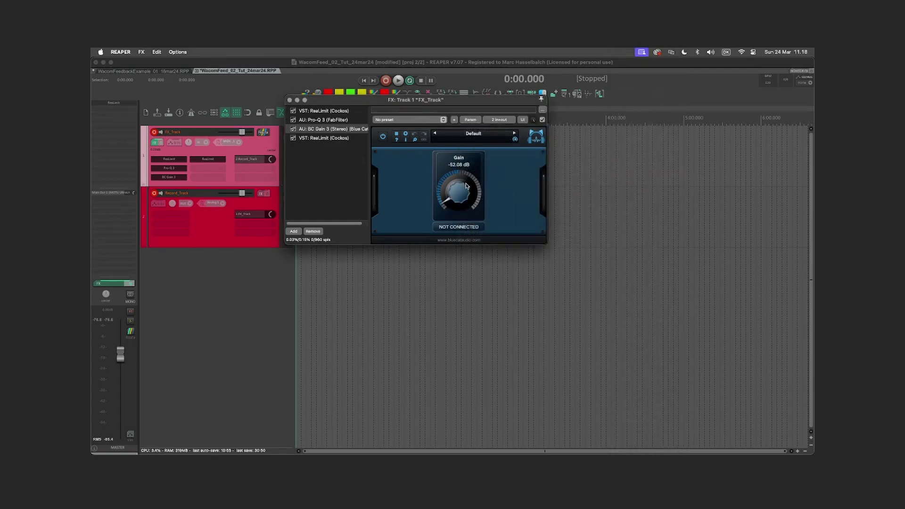
{"action": "left_click", "coordinate": [454, 190]}
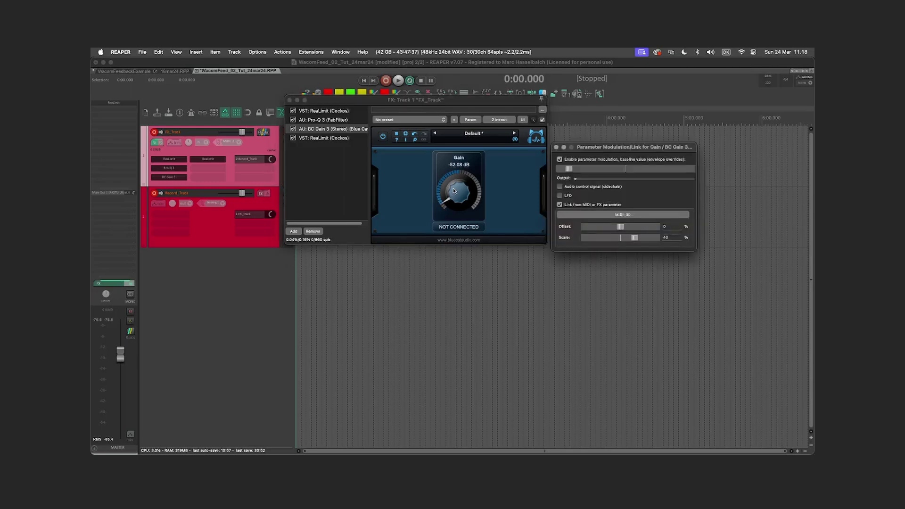
{"action": "left_click_drag", "start_coordinate": [635, 237], "coordinate": [637, 237]}
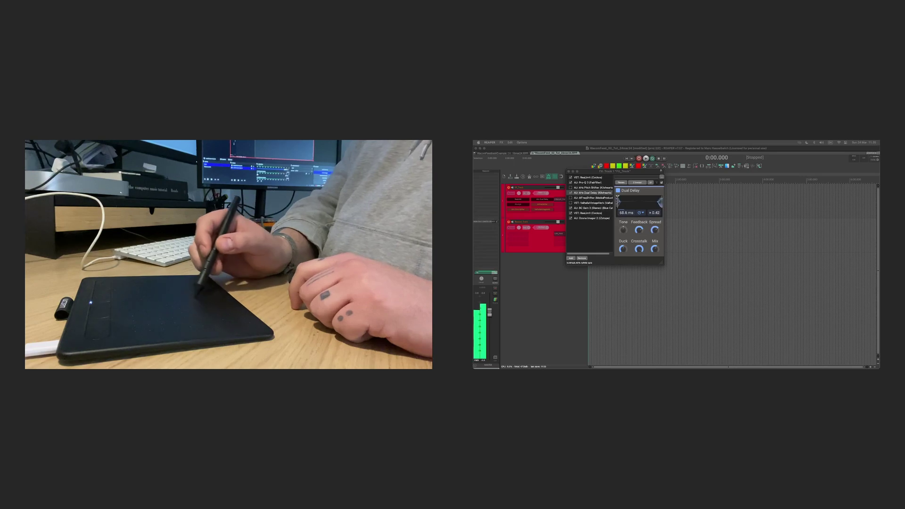
Step: Vary the Dual Delay's delay time with the pen tablet while the feedback loop plays
{"action": "left_click_drag", "start_coordinate": [626, 206], "coordinate": [619, 206]}
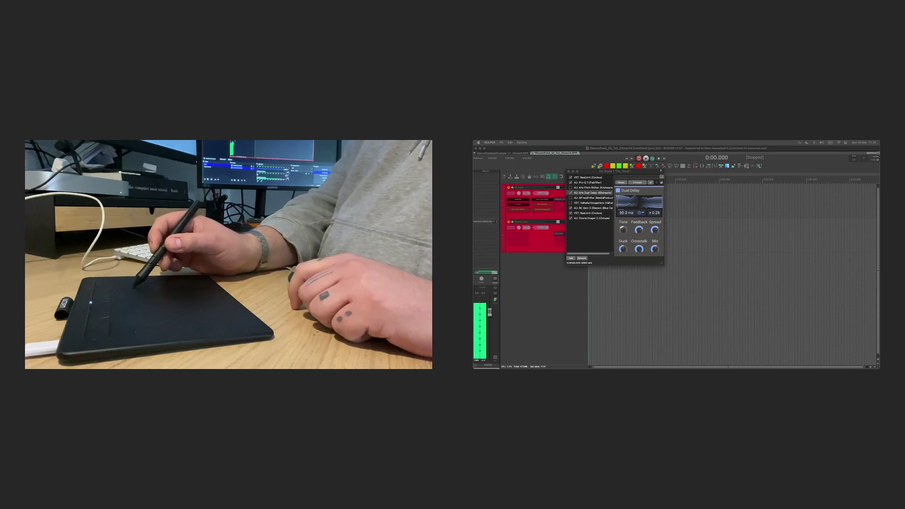
{"action": "left_click_drag", "start_coordinate": [618, 206], "coordinate": [628, 197]}
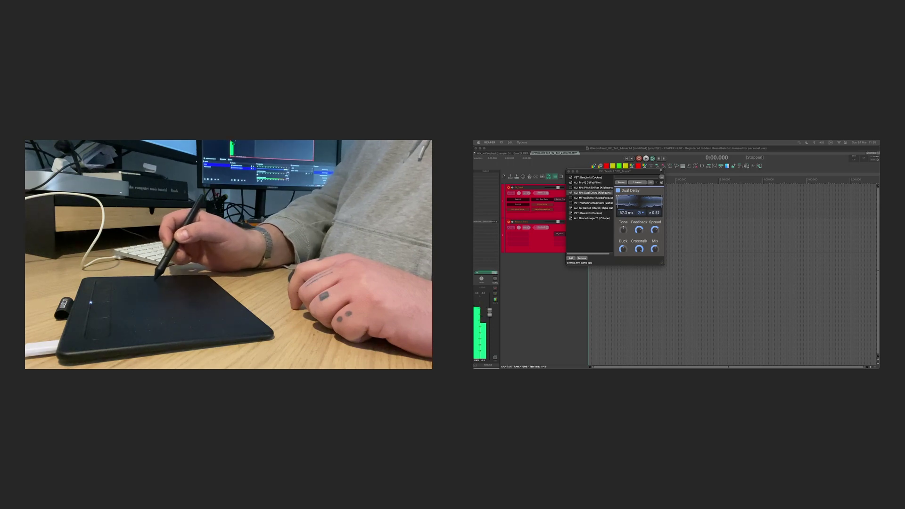